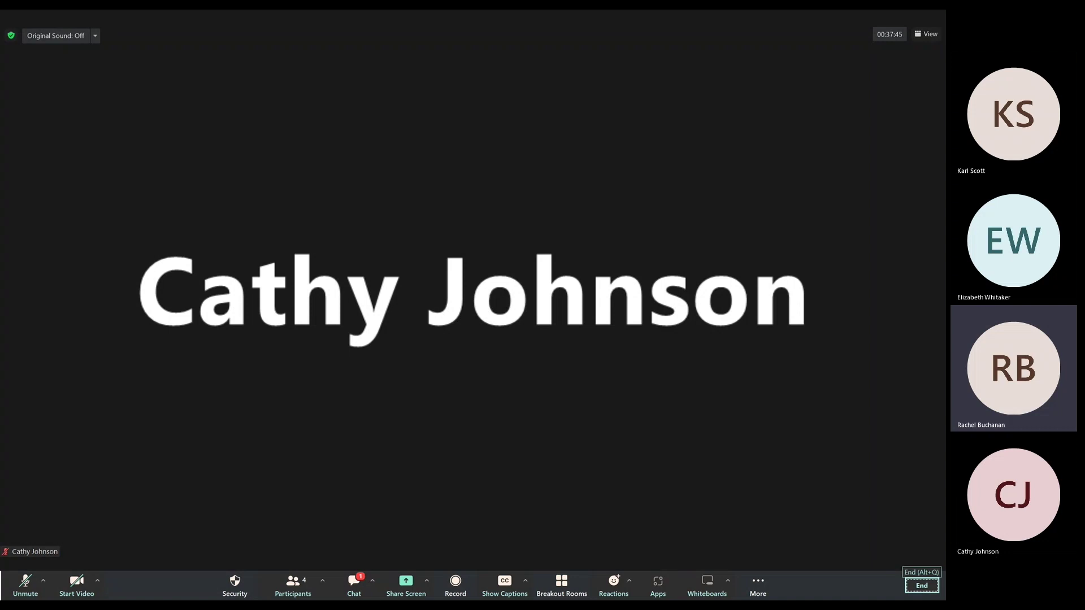
pyautogui.hotkey('alt', 'h')
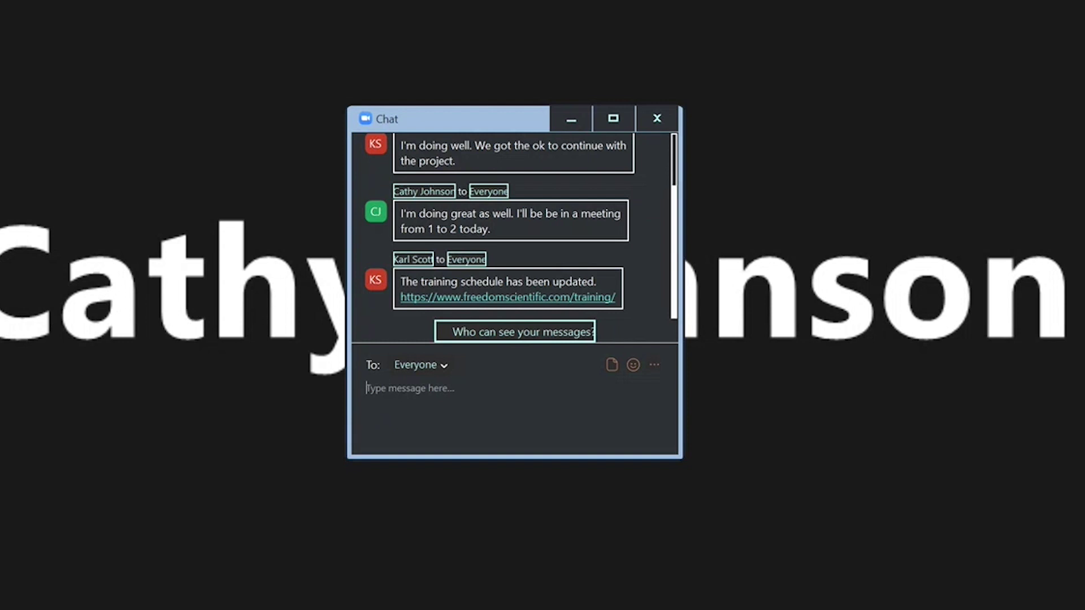
pyautogui.hotkey('ctrl', '1')
pyautogui.hotkey('ctrl', '2')
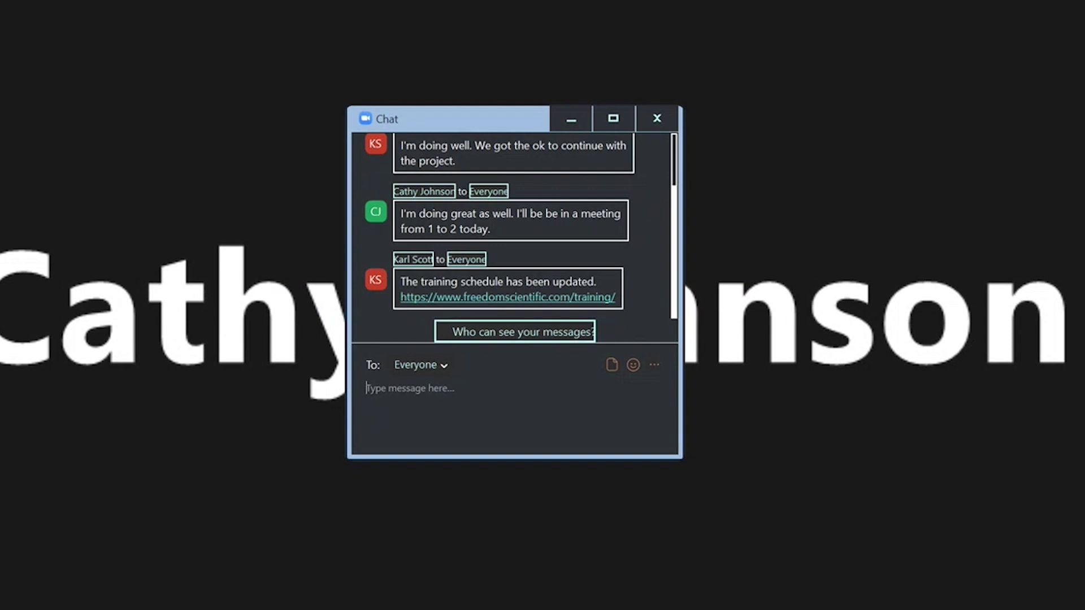
pyautogui.hotkey('shift', 'Tab')
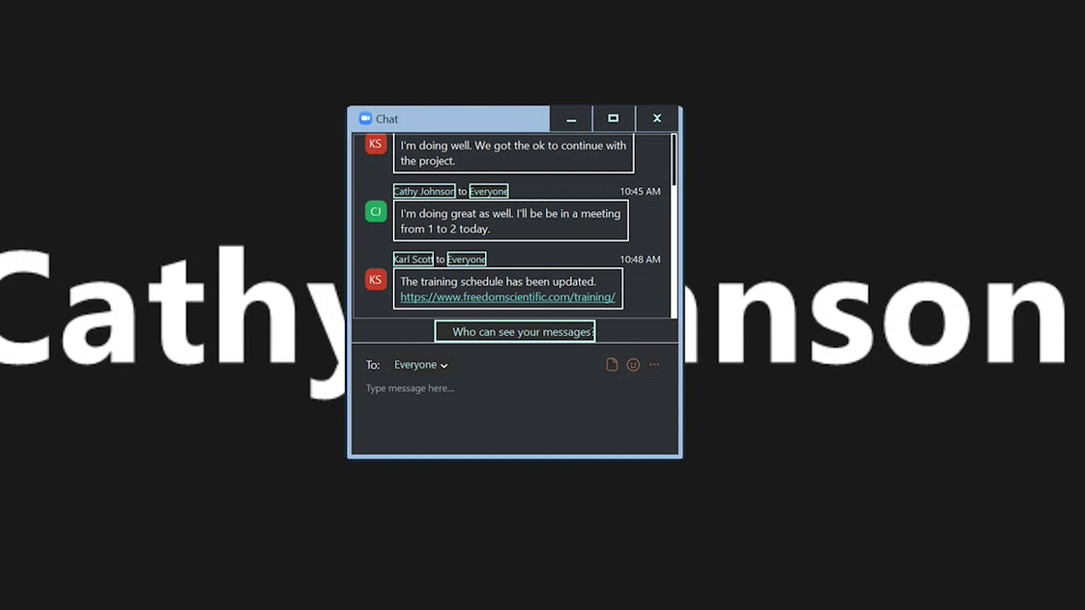
pyautogui.press('Tab')
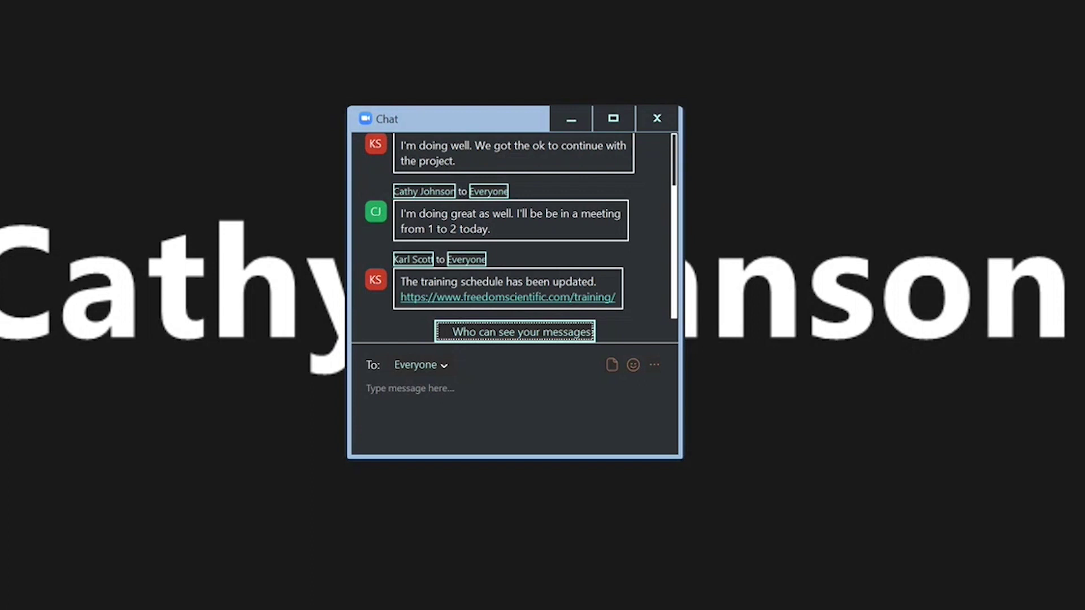
pyautogui.press('Tab')
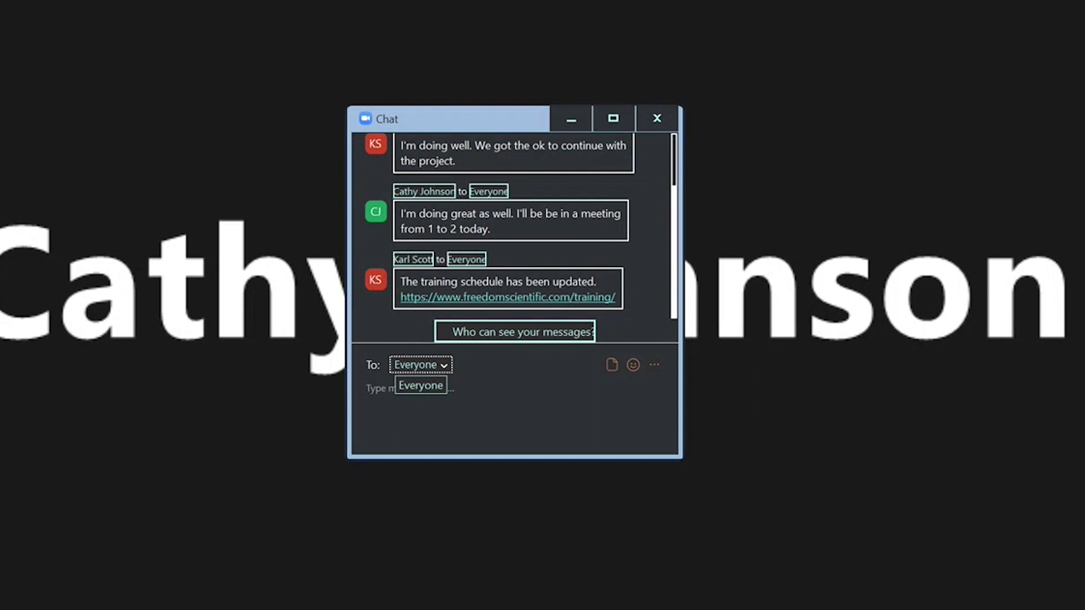
pyautogui.hotkey('alt', 'Down')
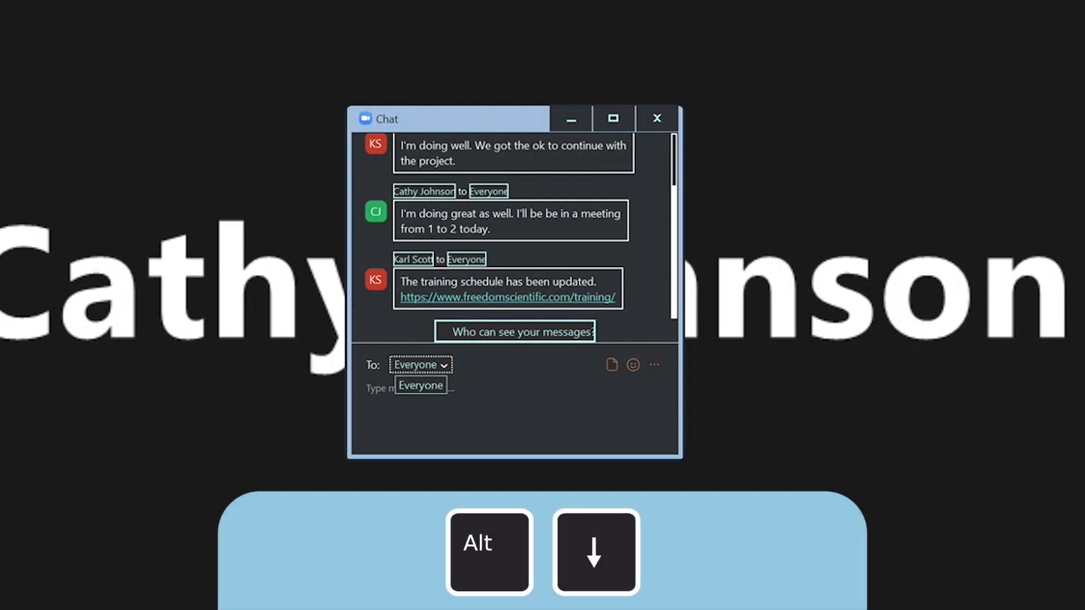
pyautogui.hotkey('alt', 'Down')
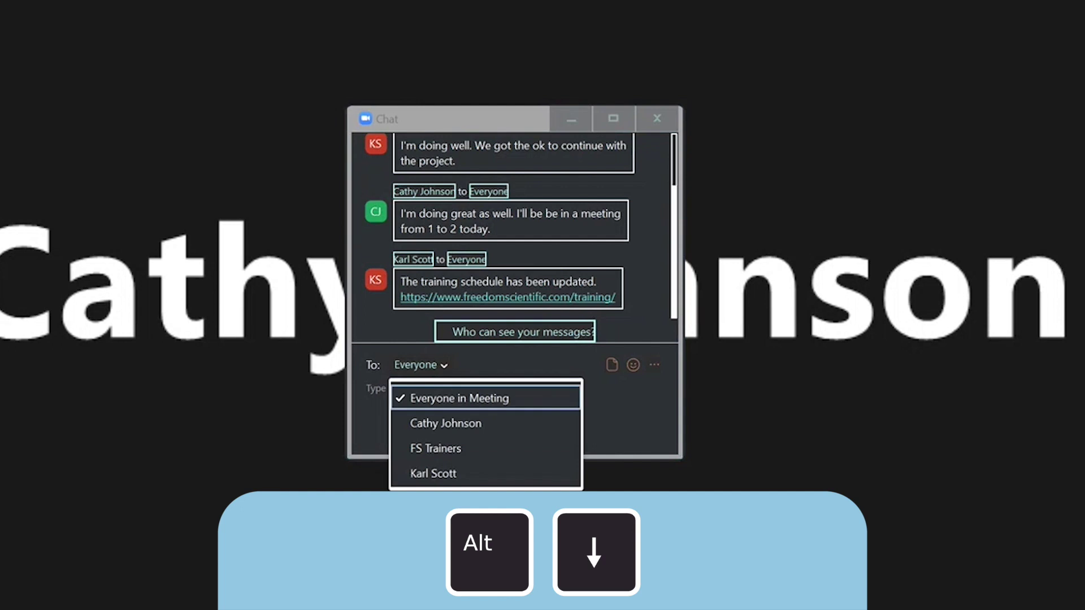
pyautogui.press('Down')
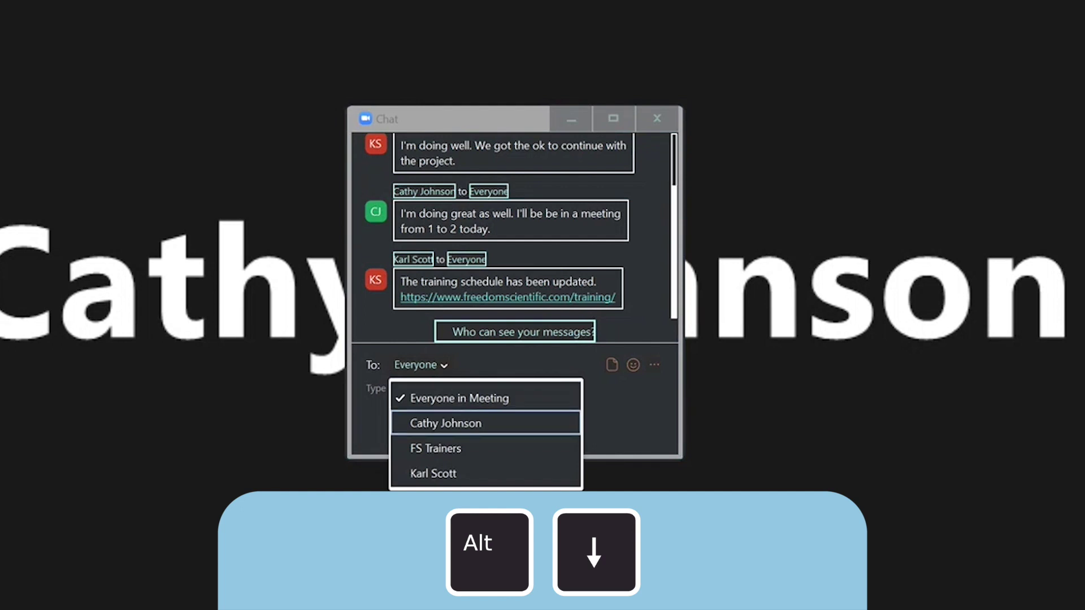
pyautogui.press('Down')
pyautogui.press('Down')
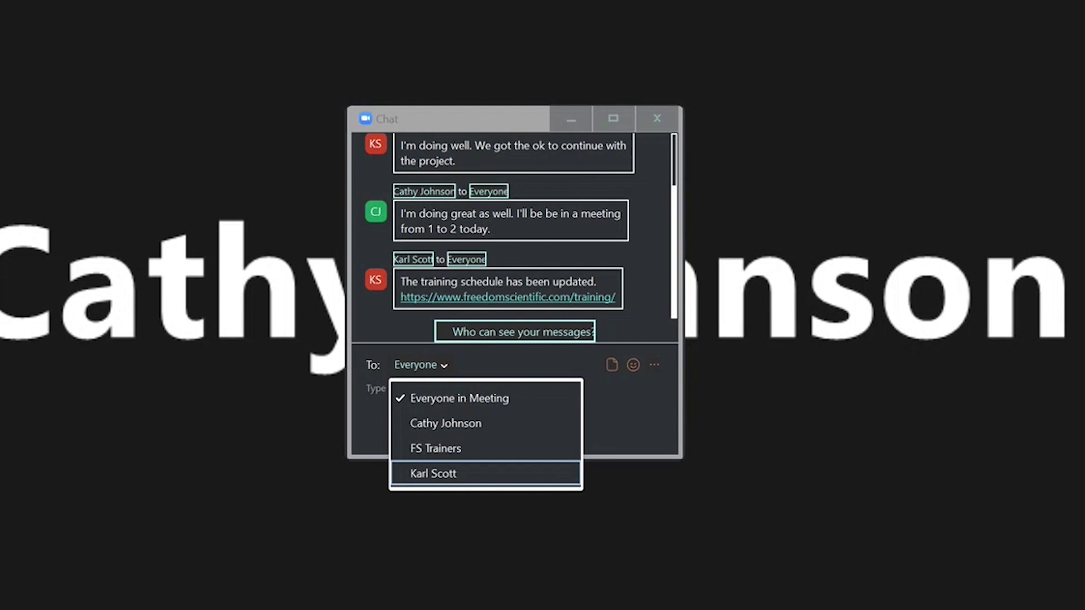
pyautogui.press('Escape')
# - Reach the message field and send 'Thank you for the link, Karl' to everyone
pyautogui.press('Tab')
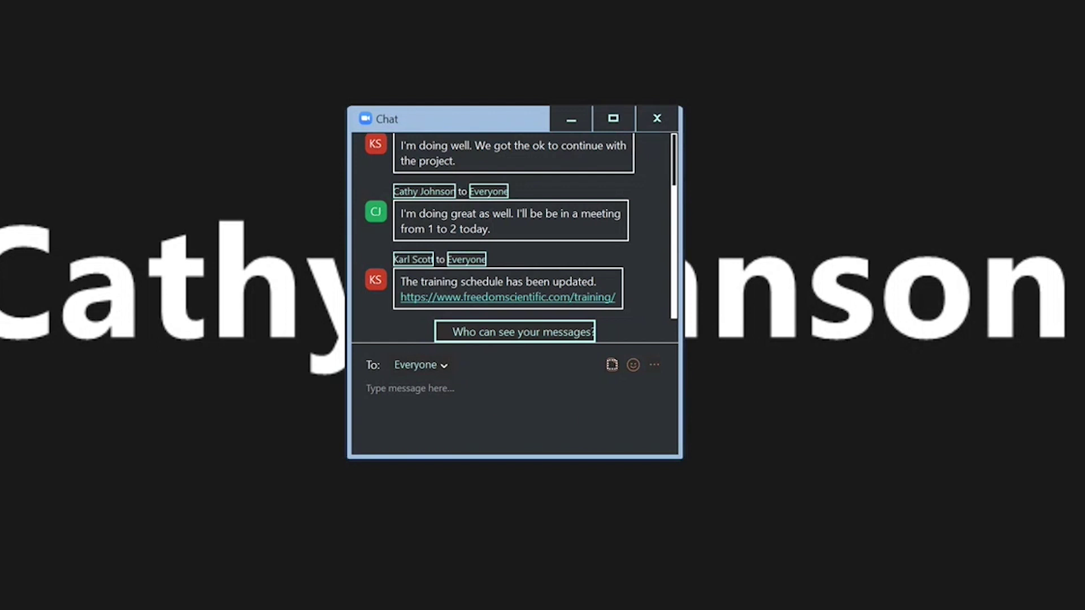
pyautogui.press('Tab')
pyautogui.press('Tab')
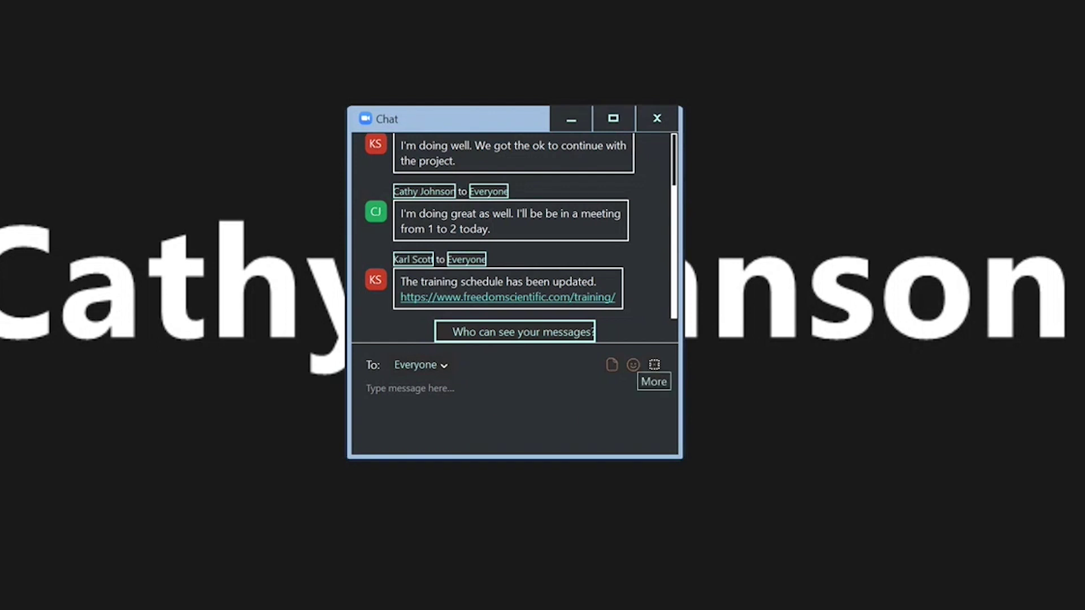
pyautogui.press('Tab')
pyautogui.write('Thank you')
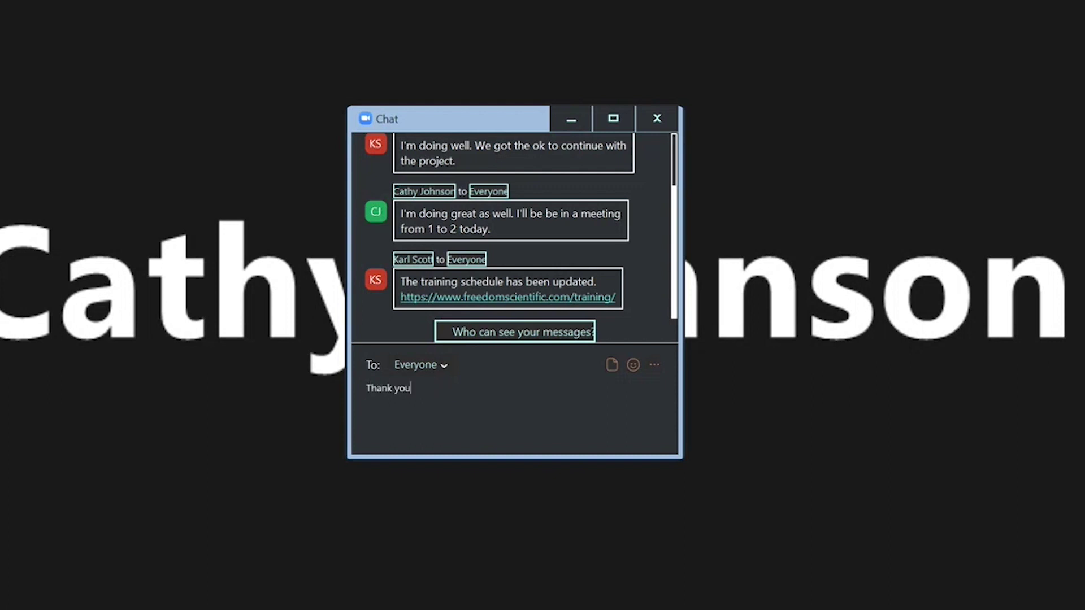
pyautogui.write(' for the ')
pyautogui.write('link, Karl')
pyautogui.press('Return')
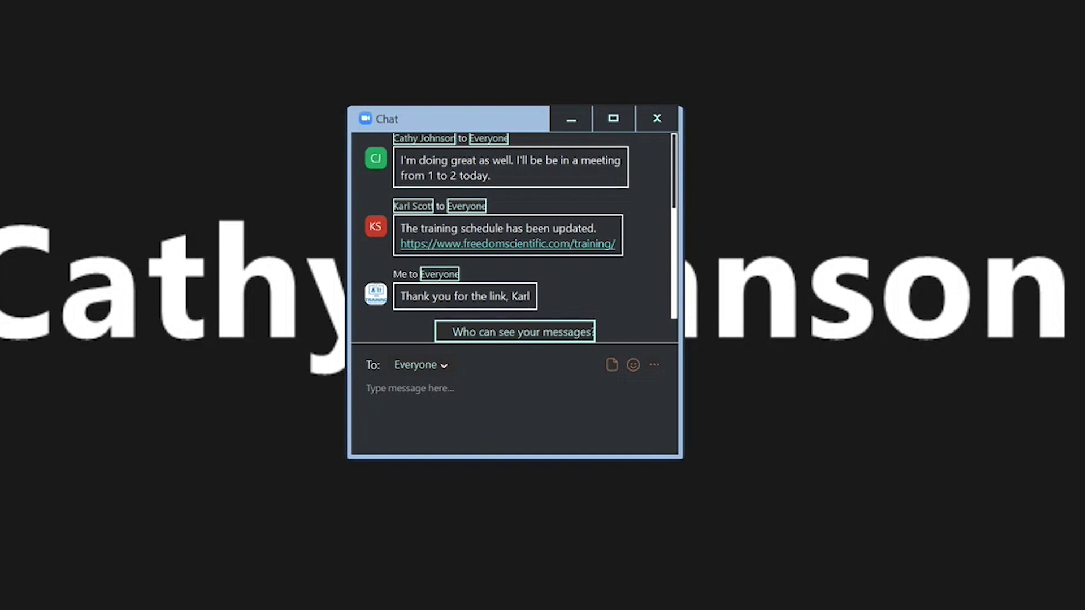
pyautogui.hotkey('ctrl', '1')
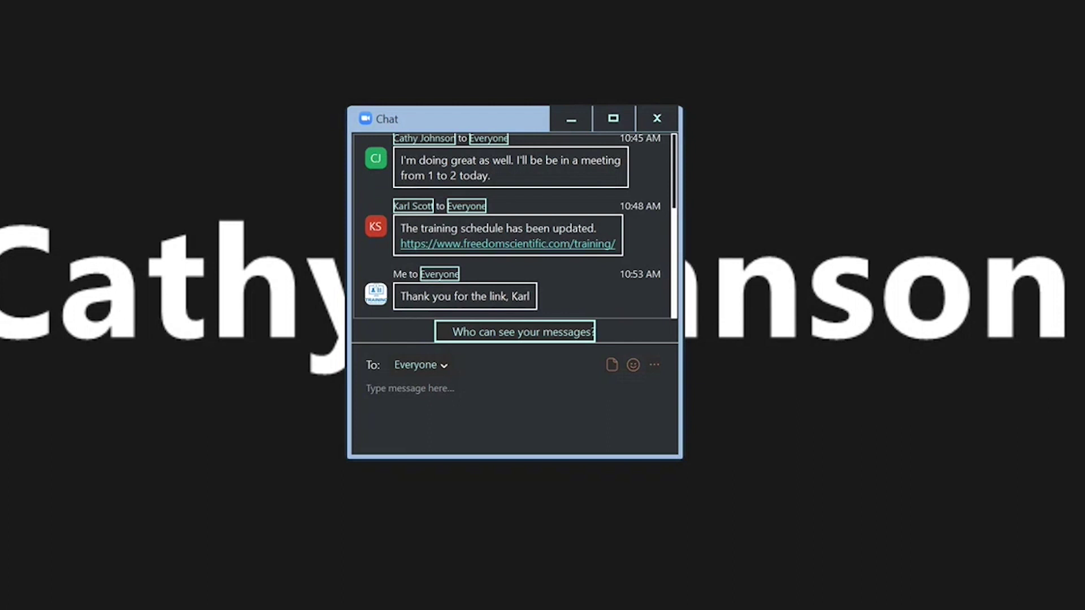
pyautogui.press('Up')
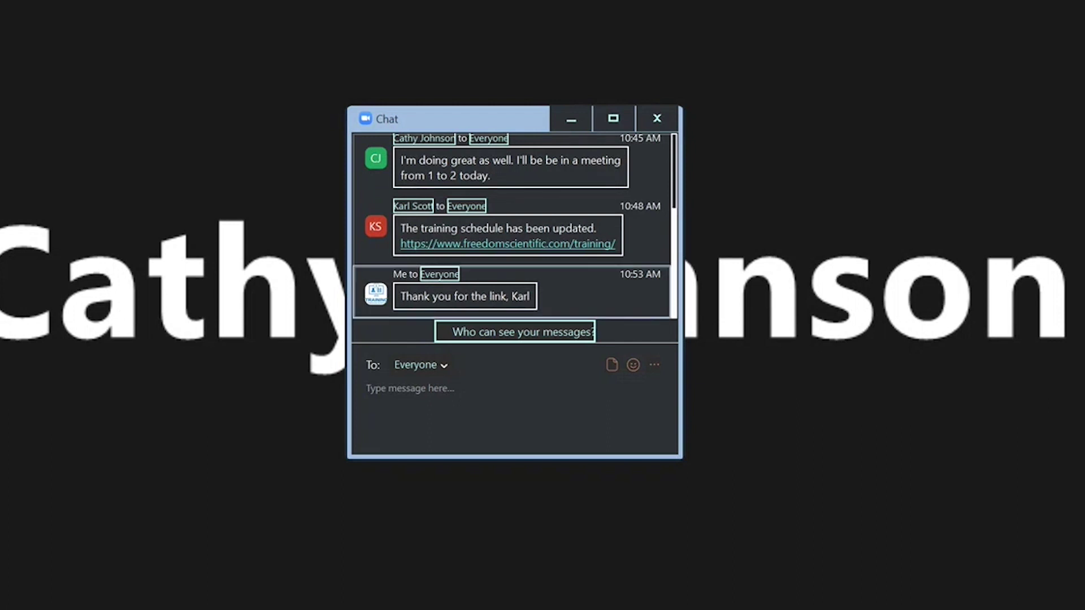
pyautogui.press('Up')
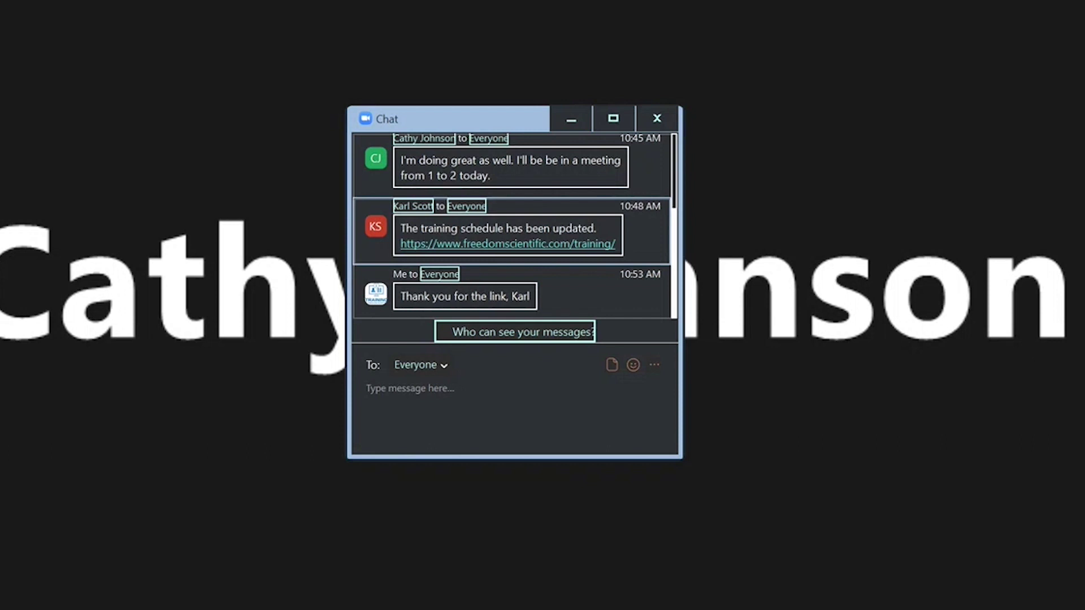
pyautogui.press('Tab')
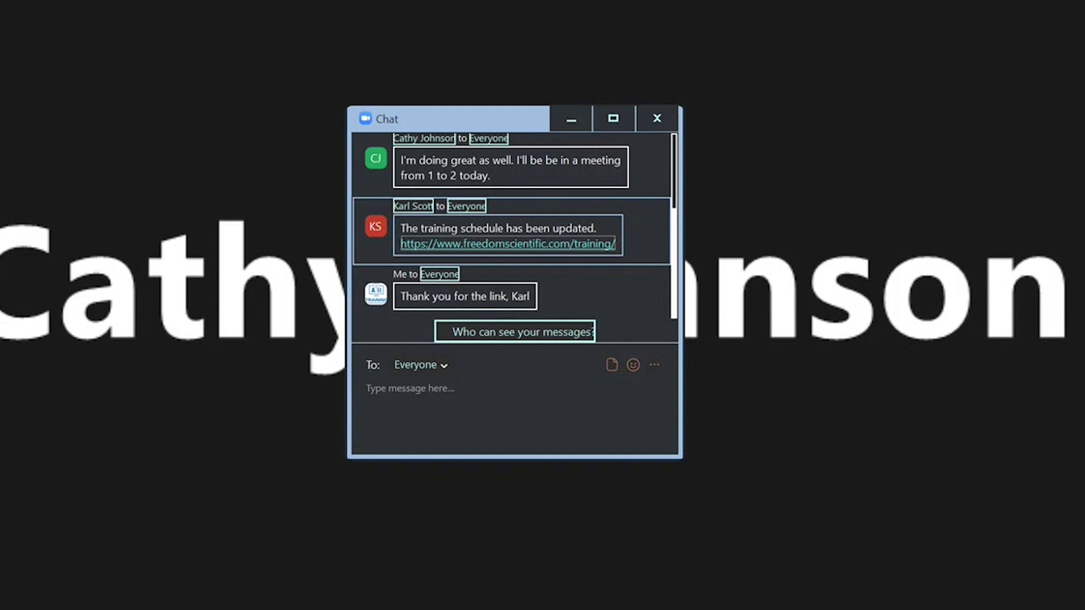
# - Launch the training link so the browser shows Freedom Scientific's Training Center page
pyautogui.press('Return')
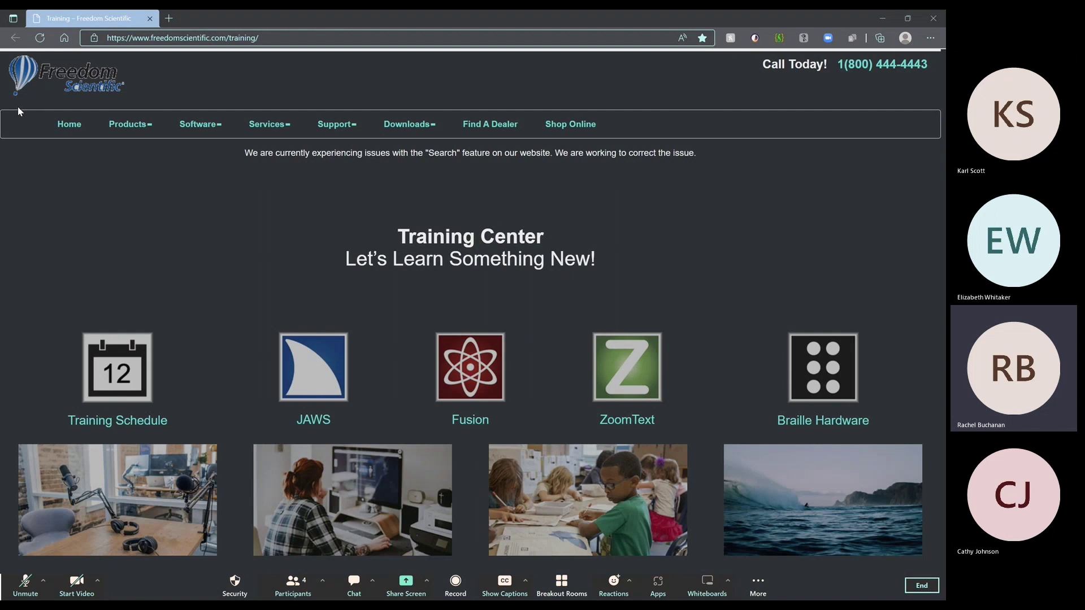
# - Close the browser back to Zoom chat and show the conversation in the JAWS Virtual Viewer
pyautogui.hotkey('alt', 'F4')
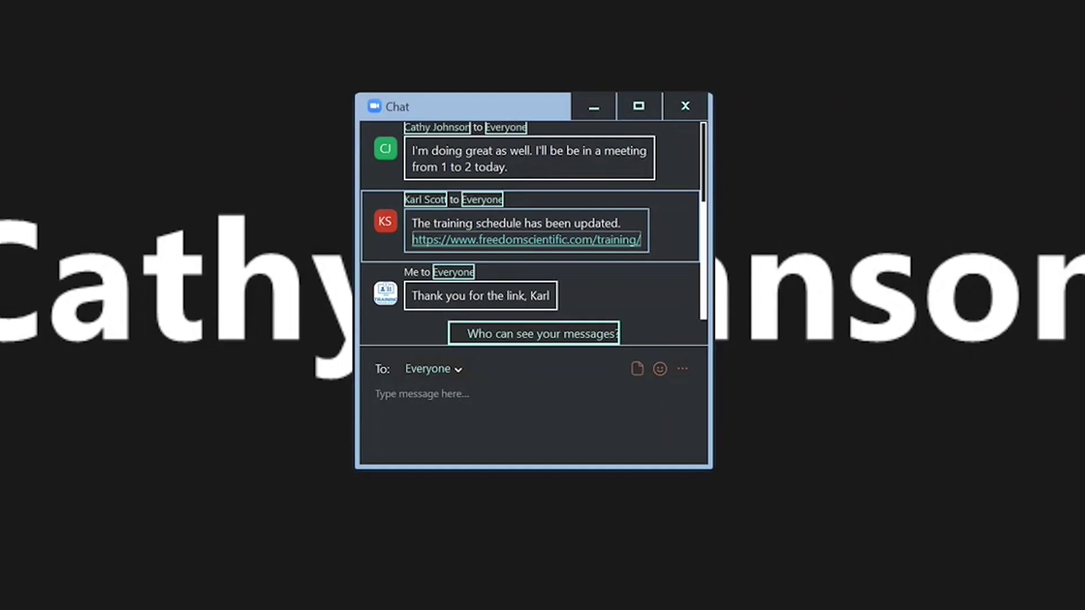
pyautogui.press('Insert+shift+v')
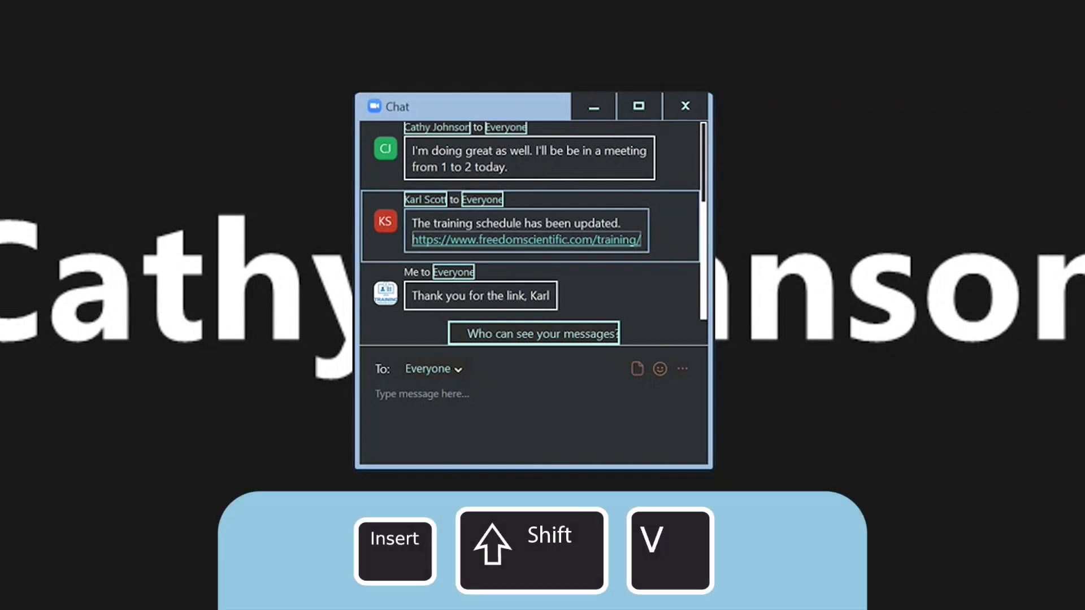